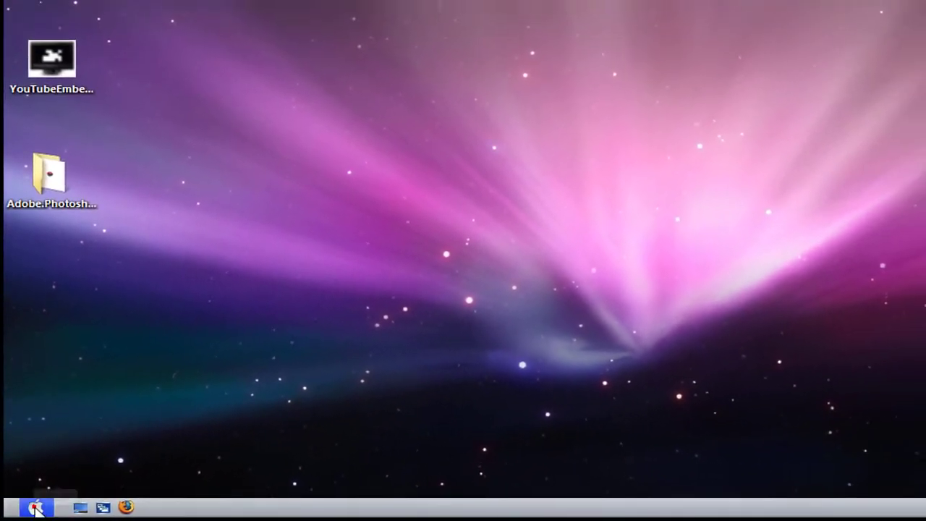
Open Equipo (Computer) from the Start menu and select the Disco local (C:) and RECOVERY (D:) drives.
click(39, 505)
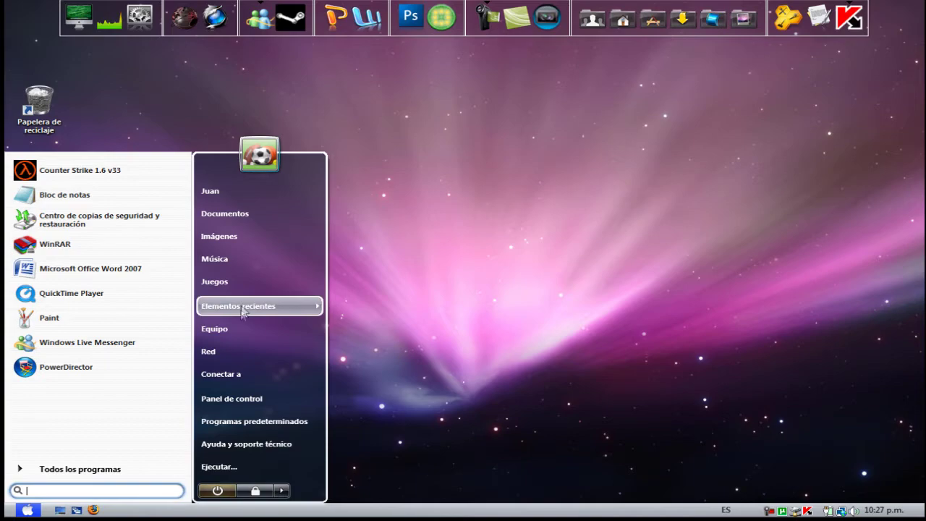
click(240, 331)
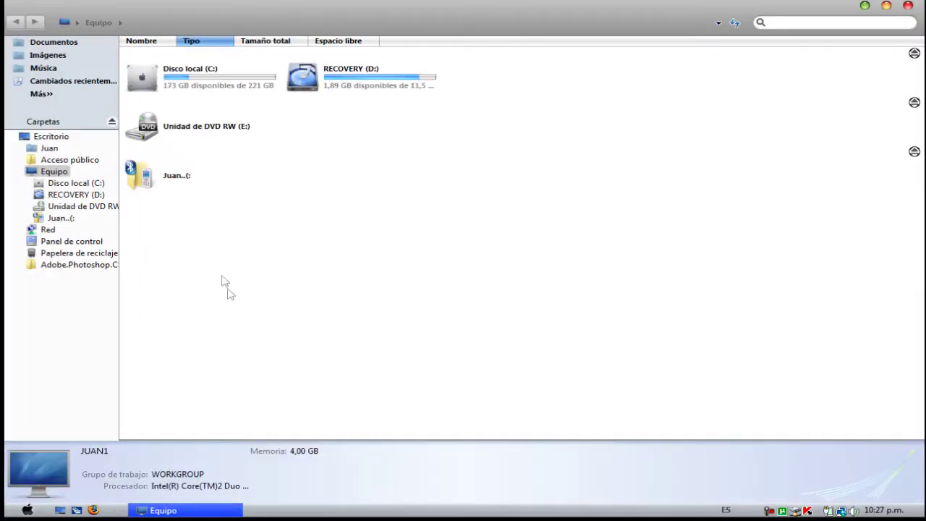
click(208, 87)
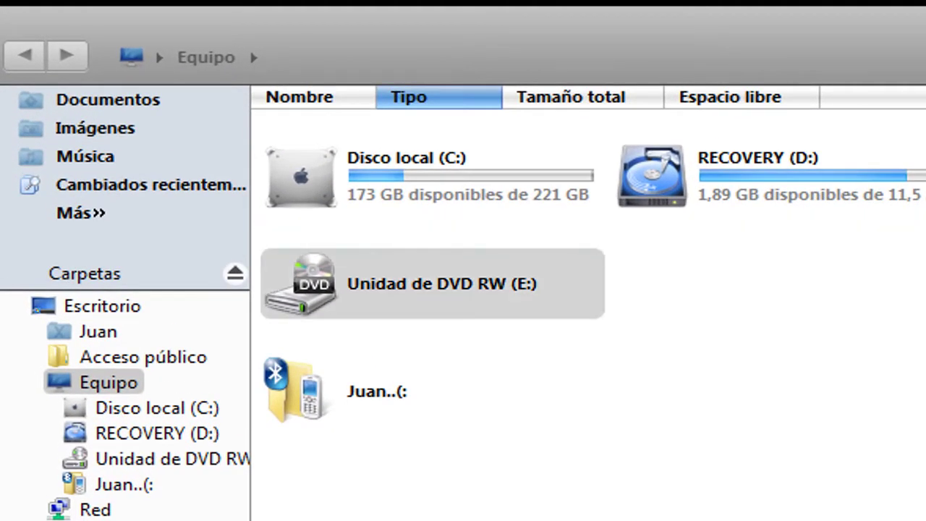
click(345, 182)
click(627, 194)
click(444, 176)
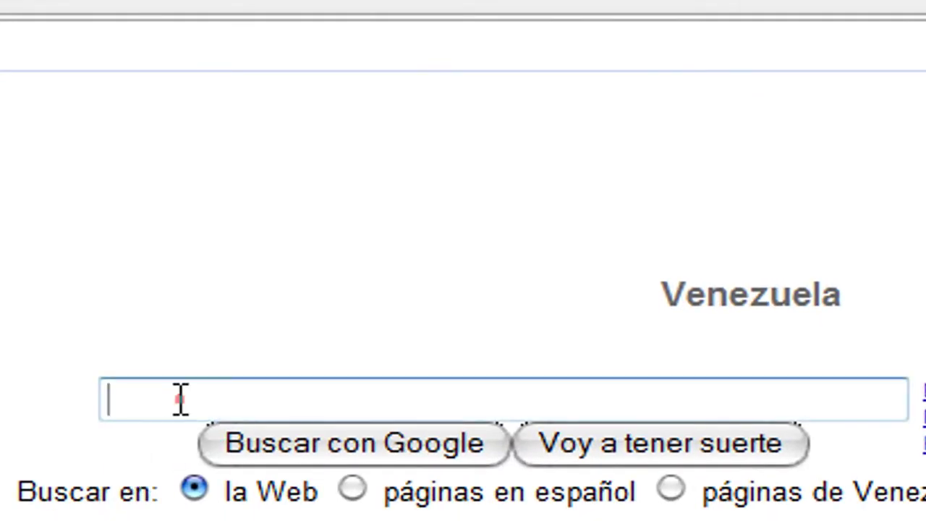
Type the Vista OS X query ('vit') into the Google search box.
text(vit)
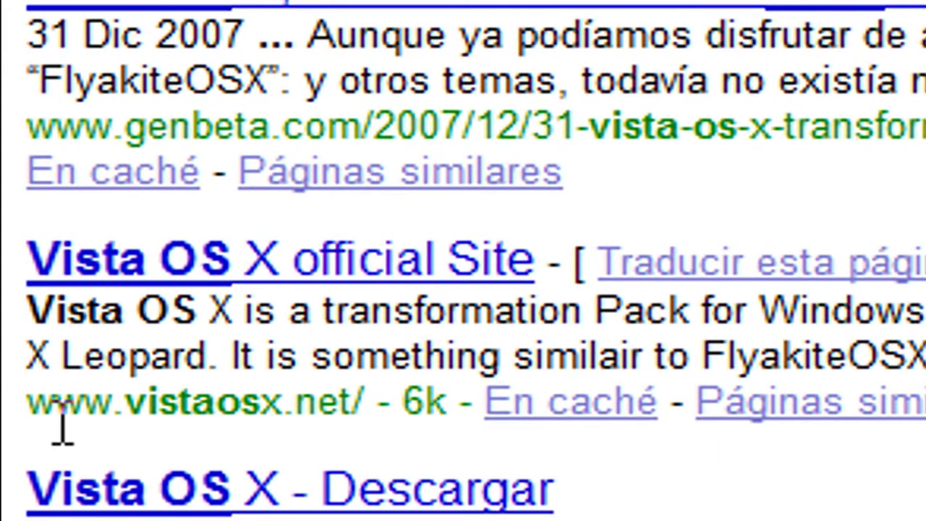
Open the 'Vista OS X official Site' result.
click(155, 282)
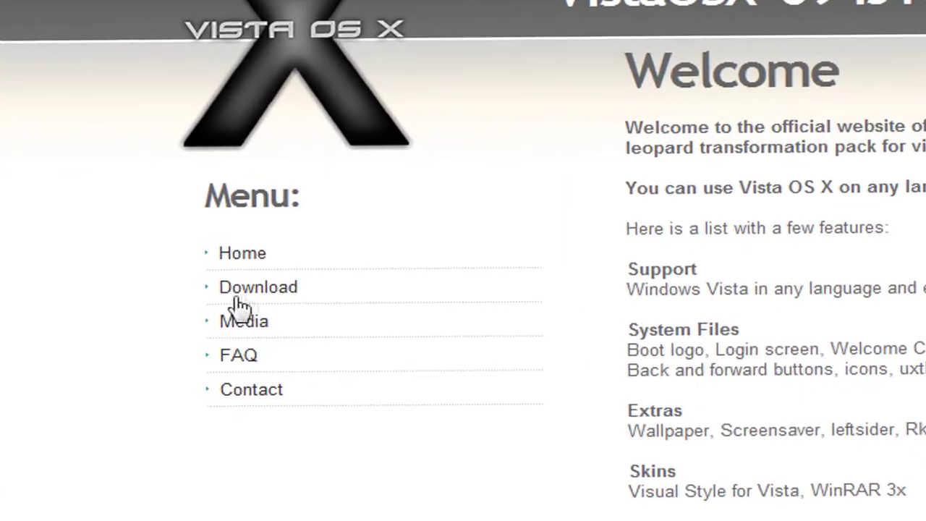
Go to the site's Download page with versions for each Vista edition.
click(240, 291)
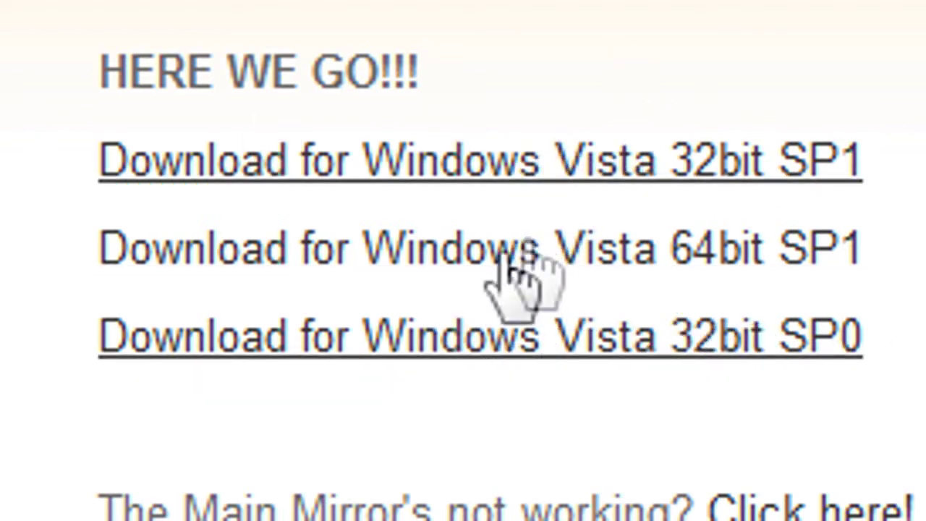
Save Setup64.exe for Windows Vista 64bit SP1 from MediaFire, then close Firefox.
click(691, 256)
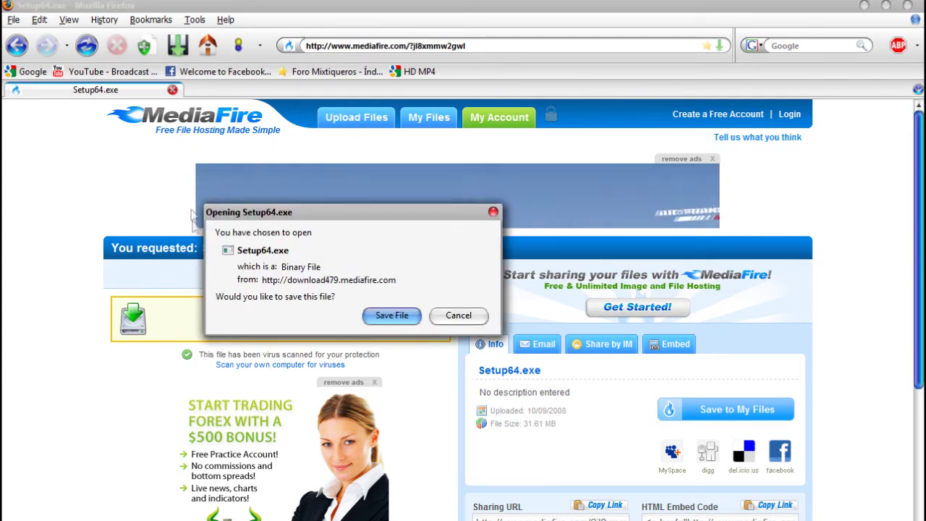
drag(226, 217, 261, 248)
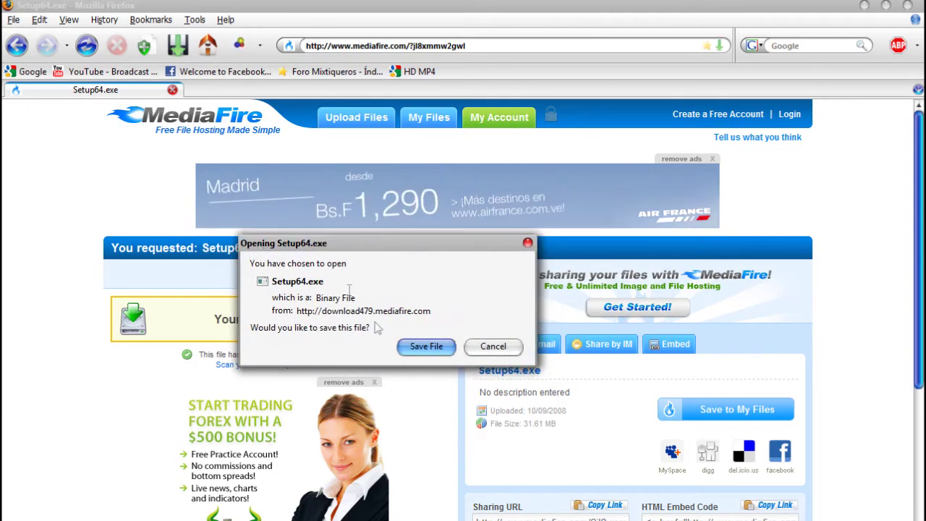
click(427, 346)
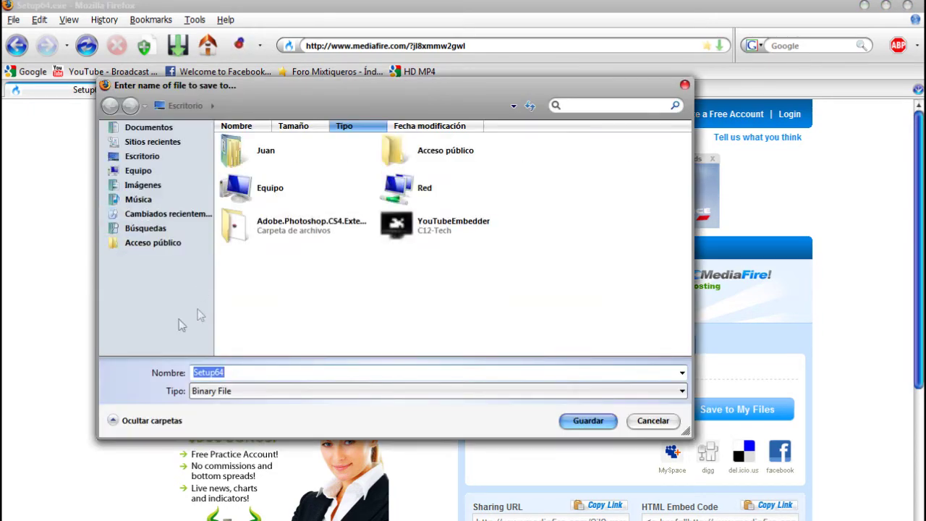
click(651, 421)
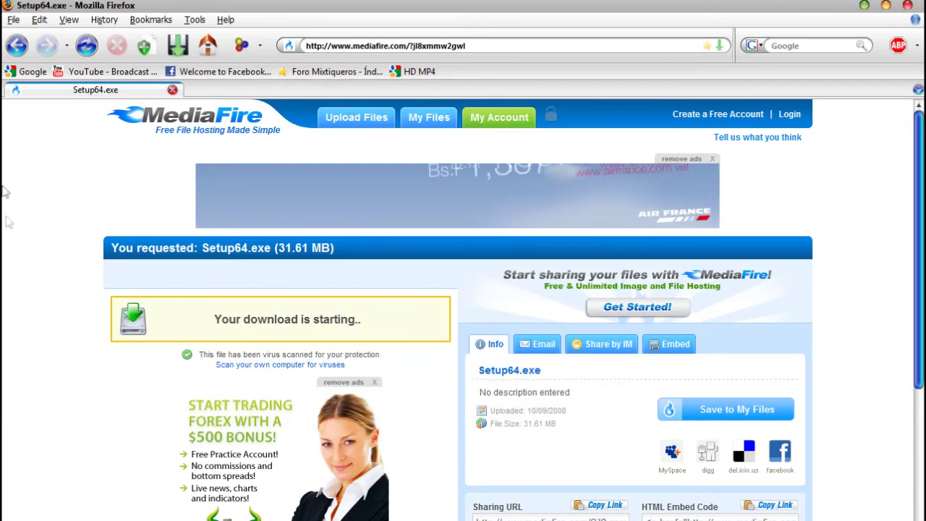
click(908, 6)
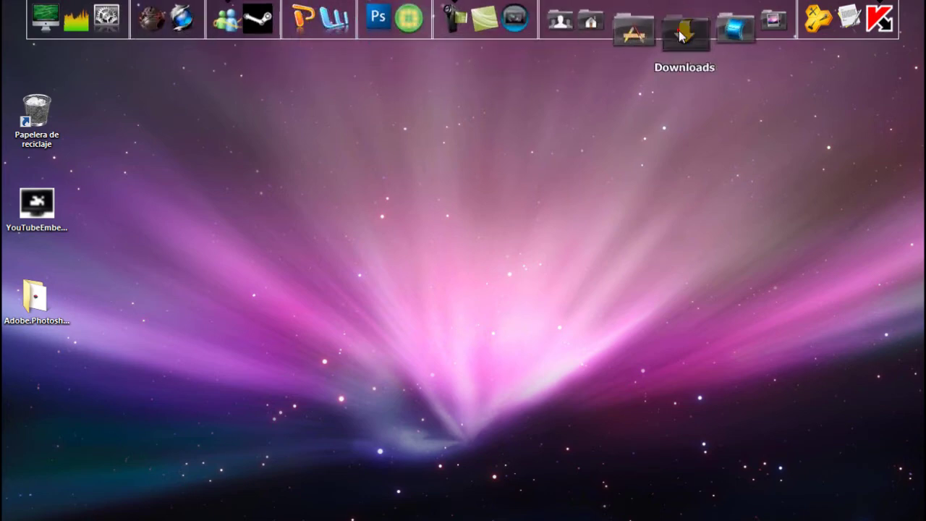
Bring the Vista Os installer from Downloads > PROGRAMAS onto the desktop.
click(677, 40)
double_click(434, 183)
click(443, 248)
click(430, 284)
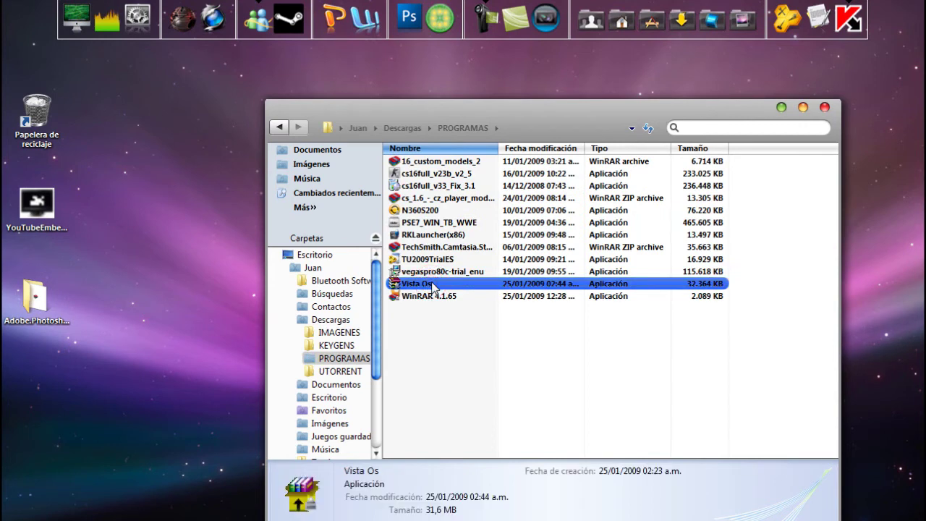
click(186, 296)
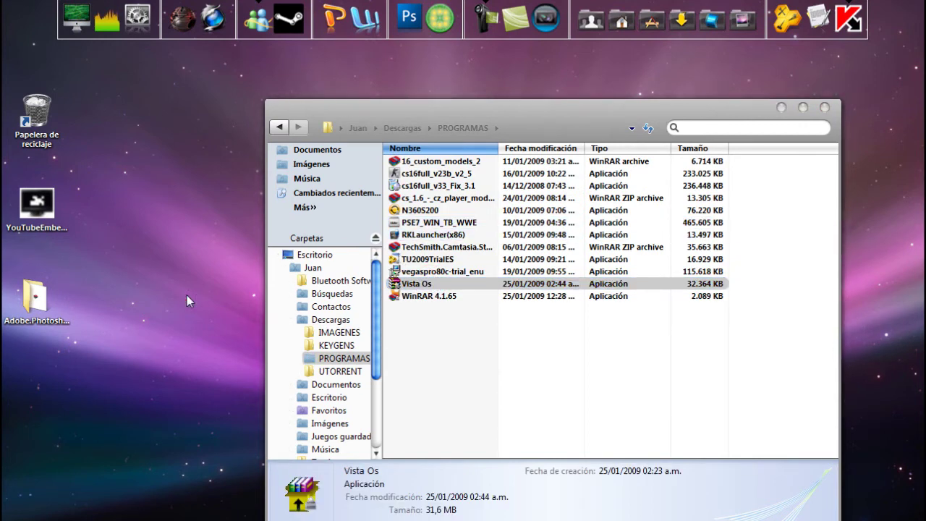
click(825, 107)
Position the Vista Os icon in the centre of the desktop.
drag(32, 25, 456, 296)
click(513, 363)
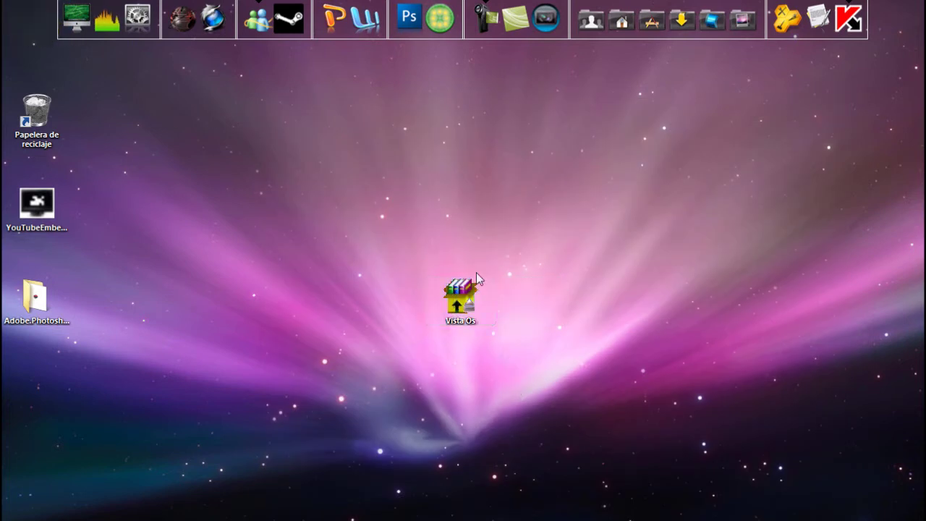
drag(391, 233, 546, 363)
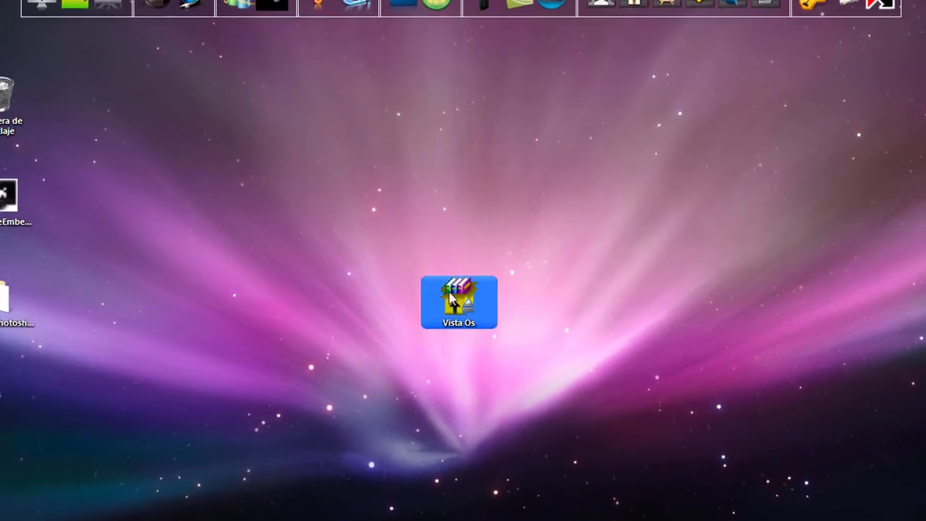
click(383, 304)
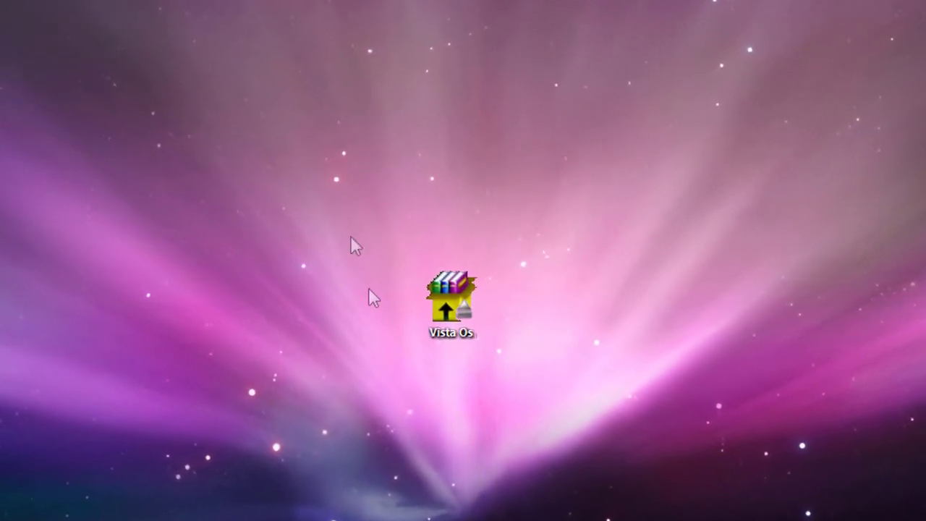
click(416, 304)
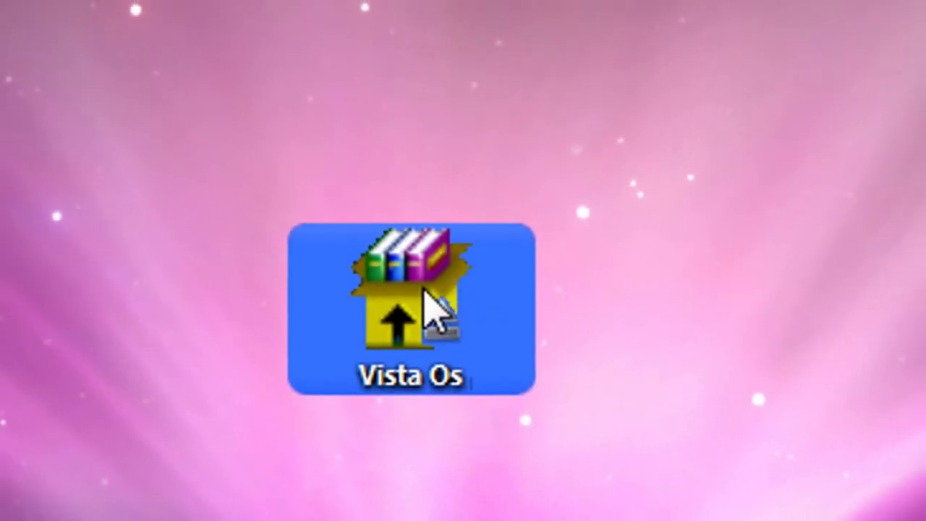
mouse_move(435, 301)
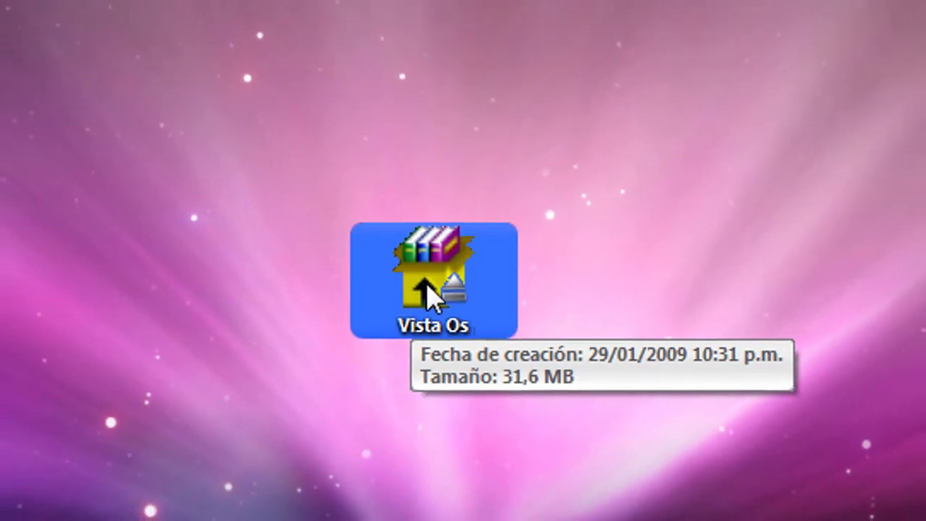
drag(293, 158, 727, 444)
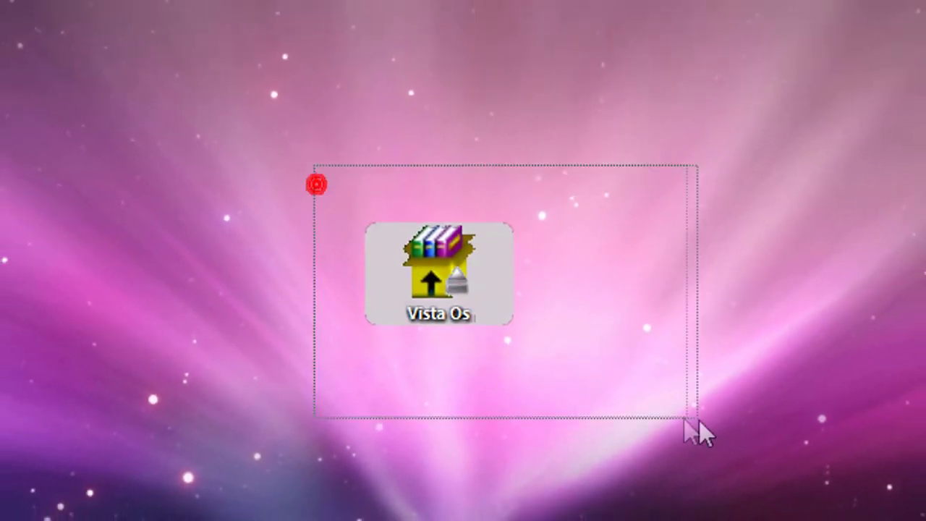
click(677, 371)
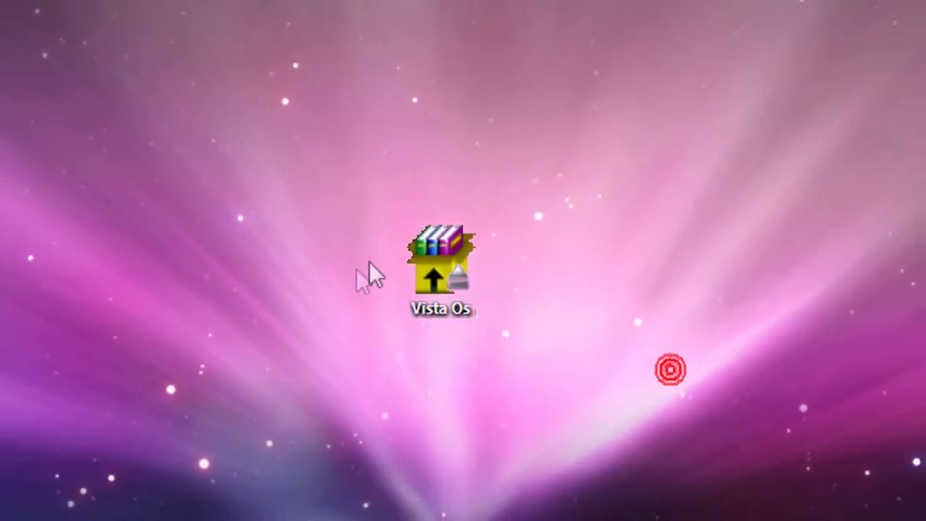
Delete the Vista Os archive from the desktop, confirming with Sí in Eliminar archivo.
right_click(409, 303)
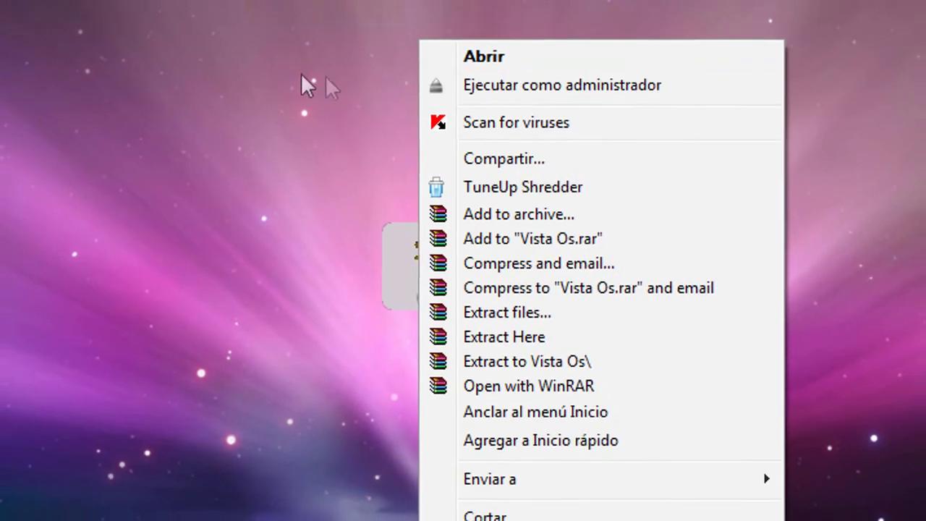
click(280, 68)
drag(302, 122, 682, 408)
key(Delete)
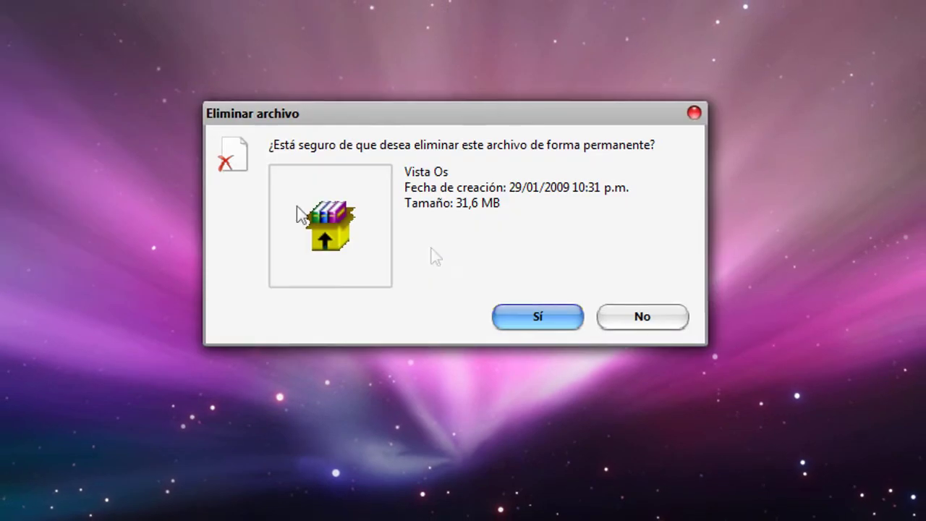
click(530, 325)
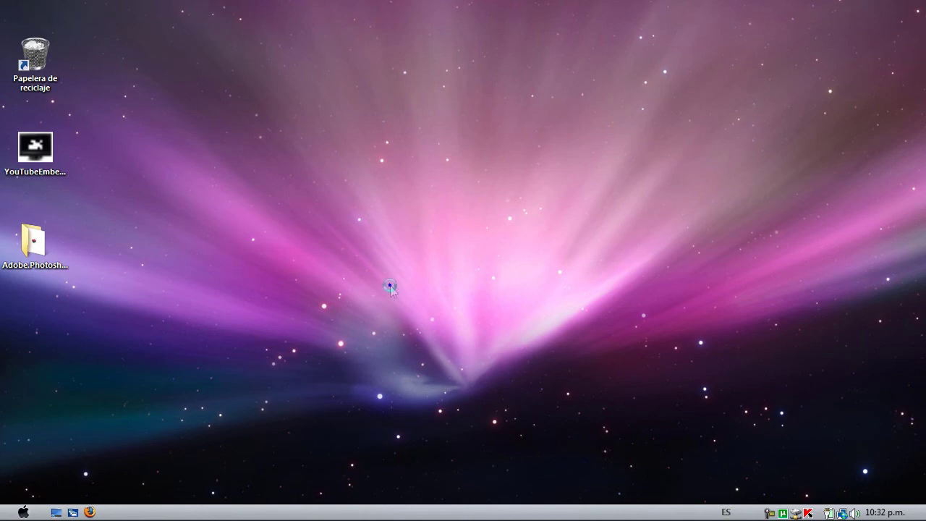
right_click(390, 287)
click(457, 428)
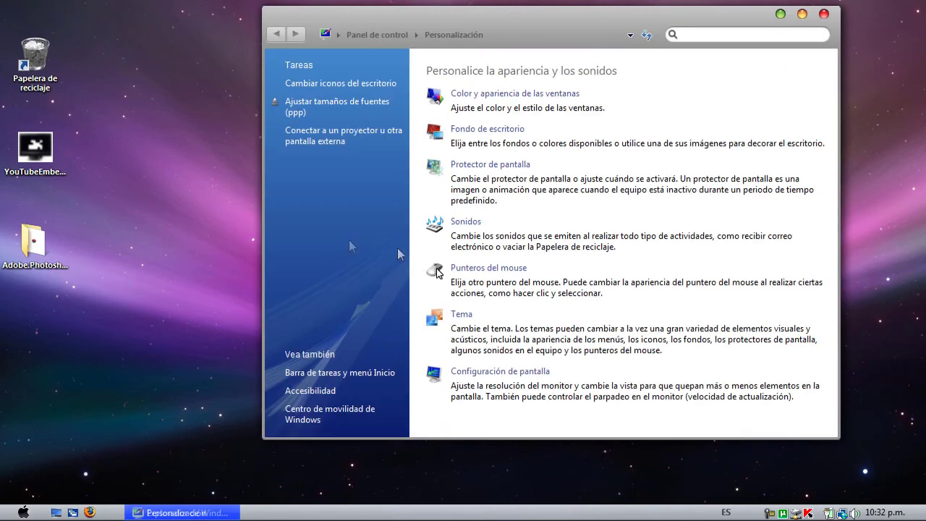
click(463, 316)
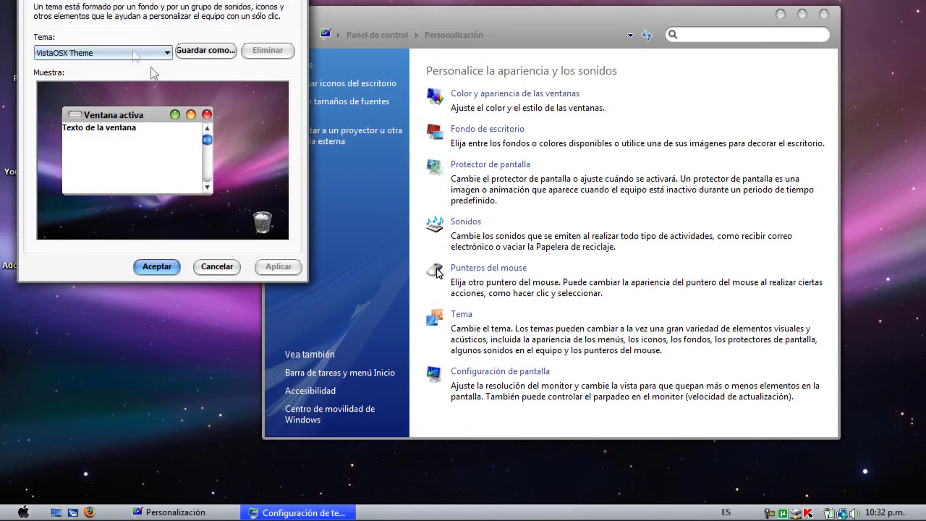
click(217, 267)
click(823, 15)
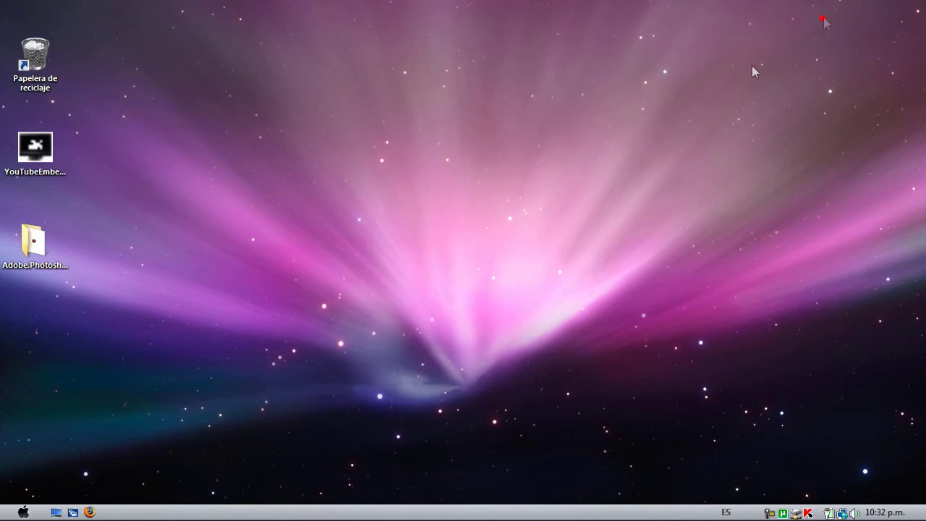